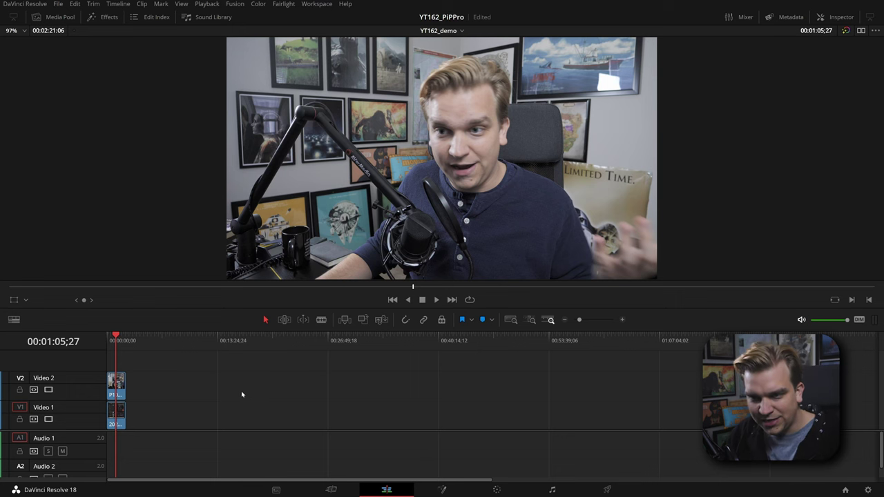
# - Preview the screen recording with V2 hidden, then trim both clips to end at the playhead
pyautogui.scroll(3, 242, 394)
pyautogui.click(240, 421)
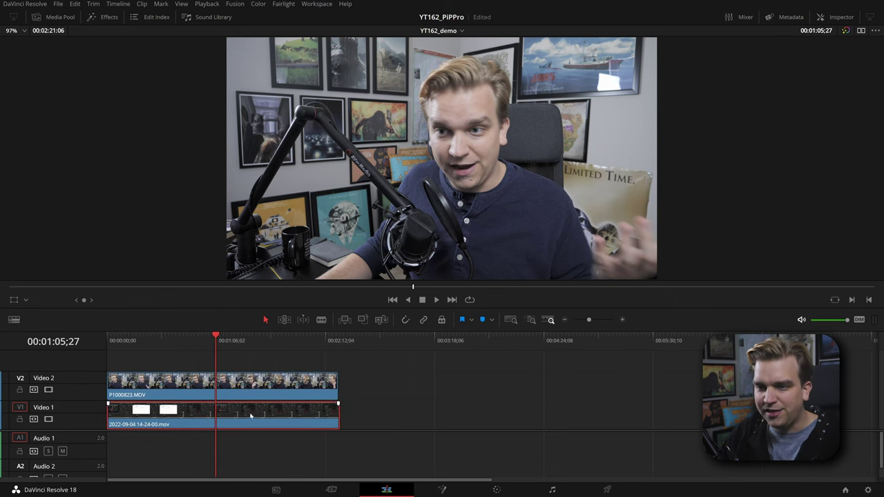
pyautogui.click(49, 390)
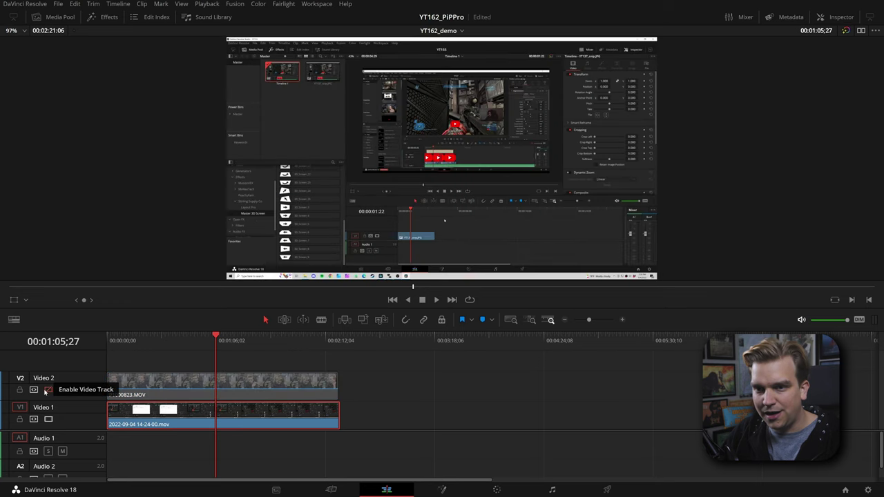
pyautogui.click(48, 390)
pyautogui.click(509, 419)
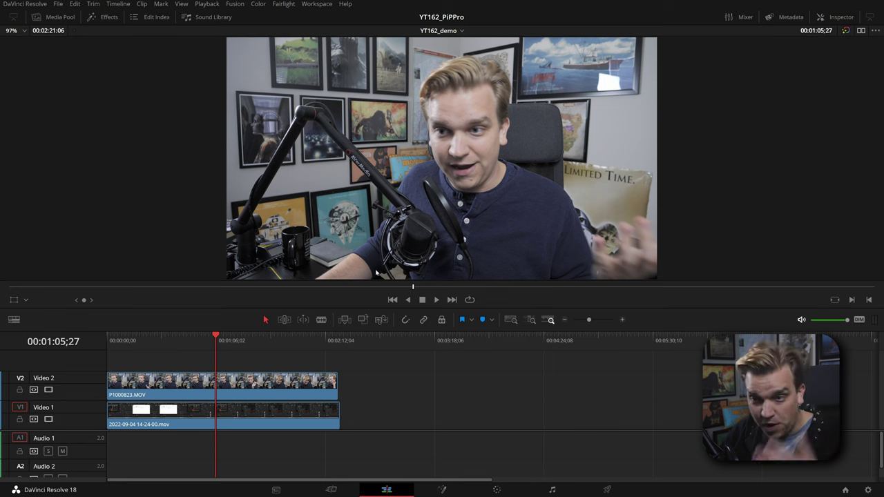
pyautogui.click(322, 348)
pyautogui.hotkey('shift', ']')
pyautogui.press('Home')
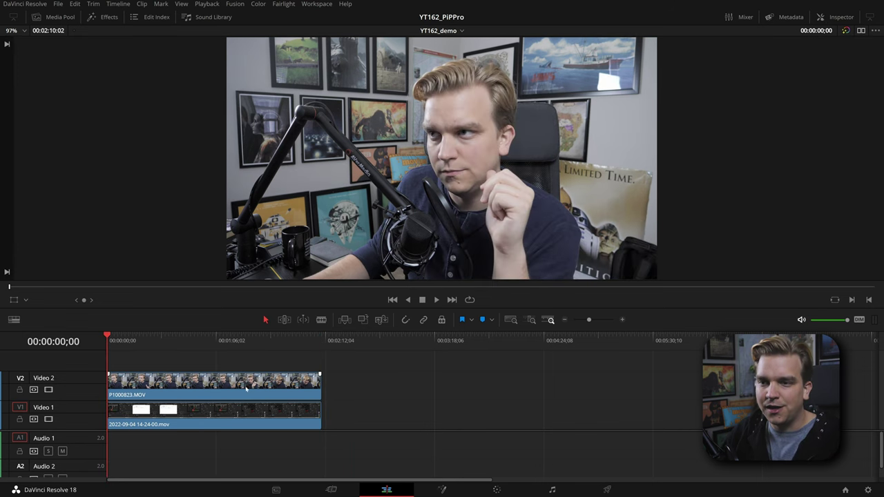
# - Apply SSC_PiP_Pro from the Stirling Supply Co effects to the webcam clip on Video 2
pyautogui.click(104, 17)
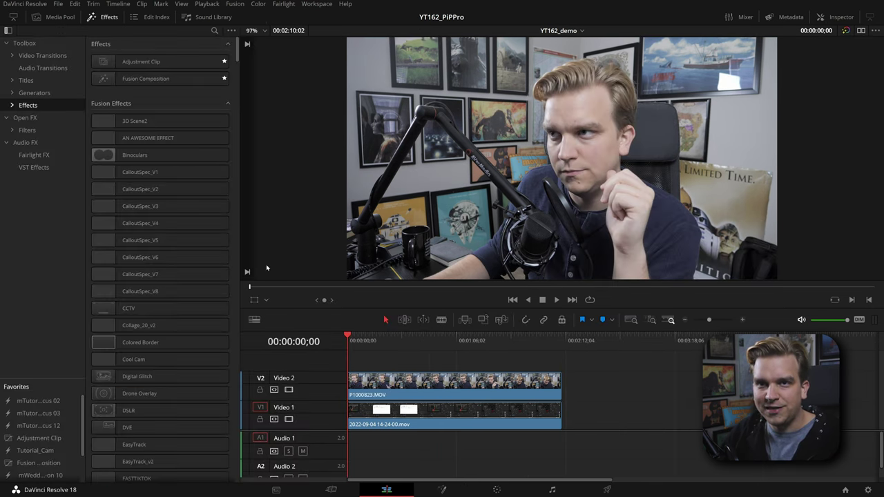
pyautogui.click(42, 154)
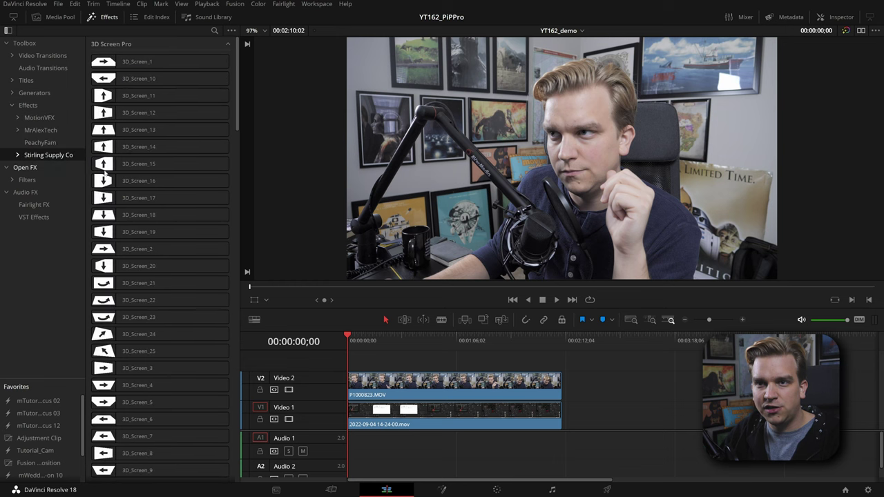
pyautogui.scroll(-8, 161, 179)
pyautogui.scroll(8, 160, 179)
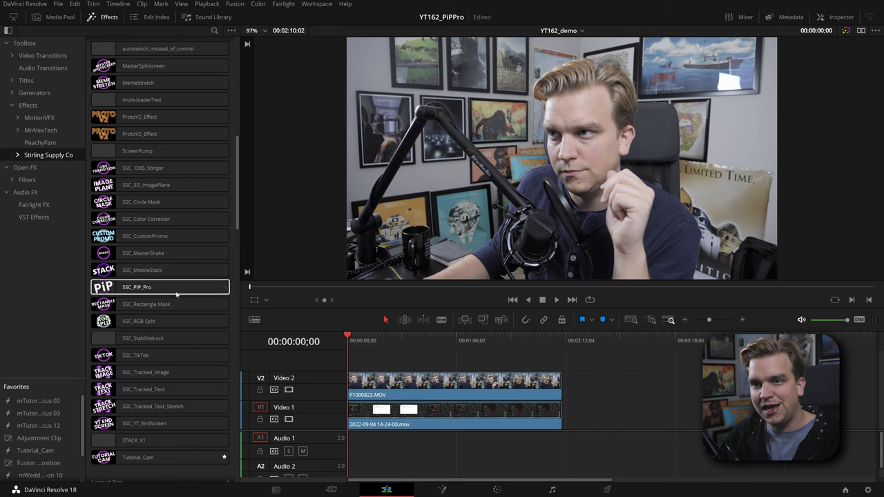
pyautogui.moveTo(153, 290)
pyautogui.moveTo(151, 290); pyautogui.dragTo(430, 388)
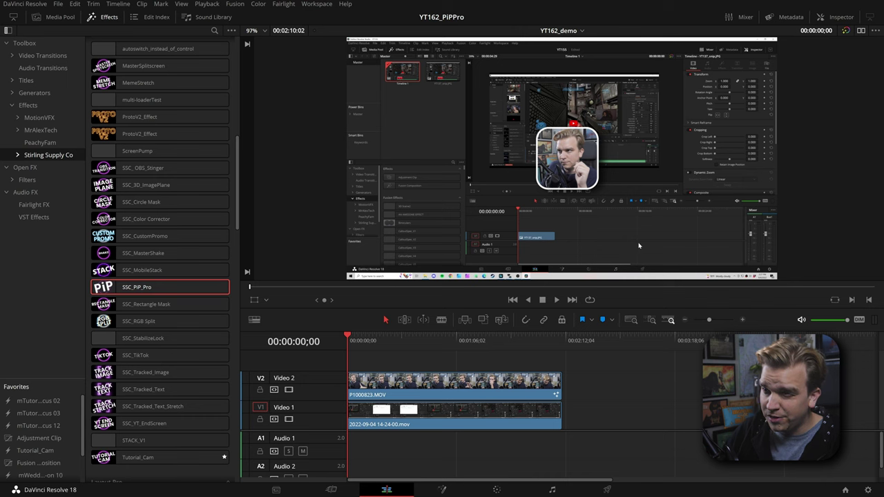
# - Set the webcam clip's SSC_PiP_Pro Position X to 0.868 in Master Transform Controls
pyautogui.click(585, 131)
pyautogui.click(837, 16)
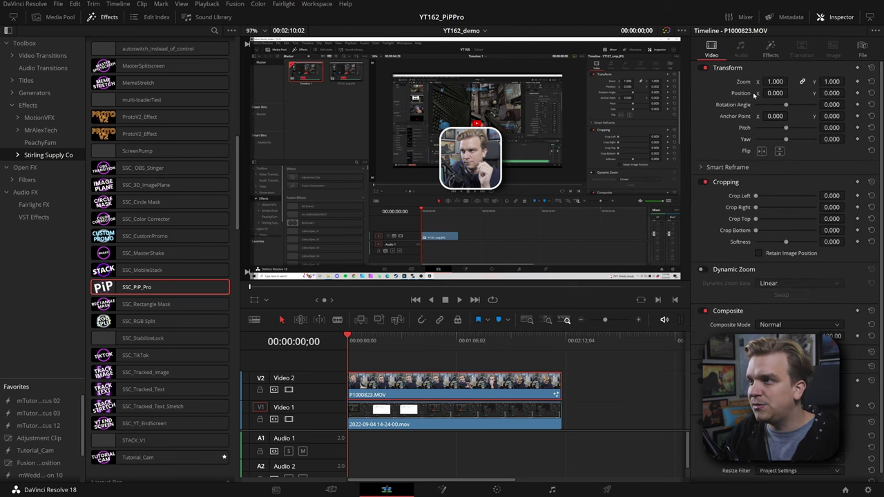
pyautogui.click(767, 54)
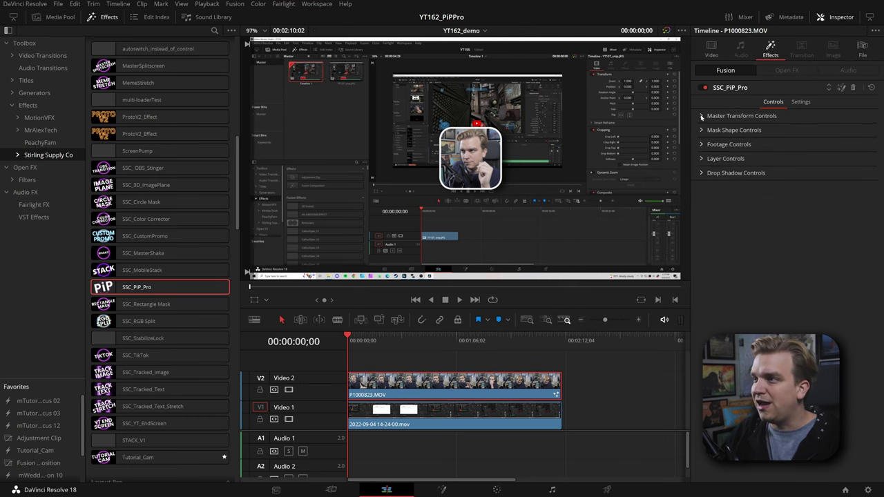
pyautogui.click(702, 116)
pyautogui.moveTo(783, 128); pyautogui.dragTo(801, 128)
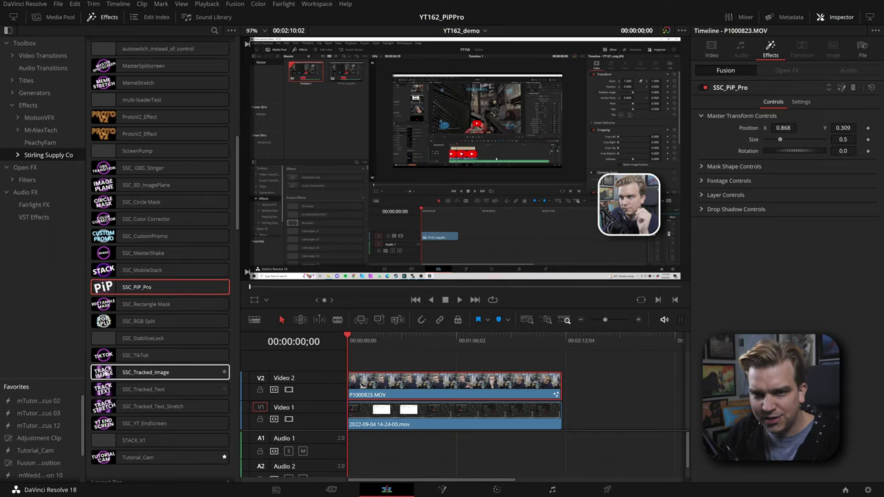
# - Add a Solid Color generator on Video 1 and place a shortened webcam clip above it
pyautogui.click(34, 92)
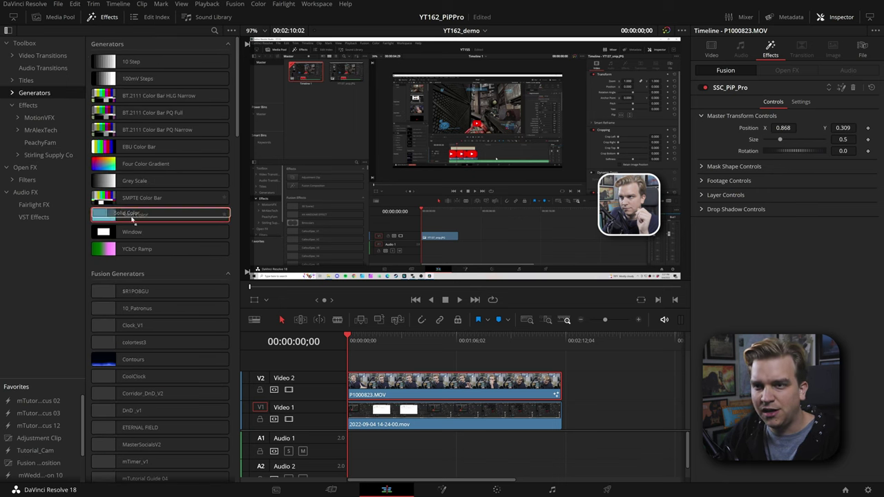
pyautogui.moveTo(134, 215); pyautogui.dragTo(601, 422)
pyautogui.moveTo(594, 360); pyautogui.dragTo(515, 417)
pyautogui.scroll(-2, 397, 392)
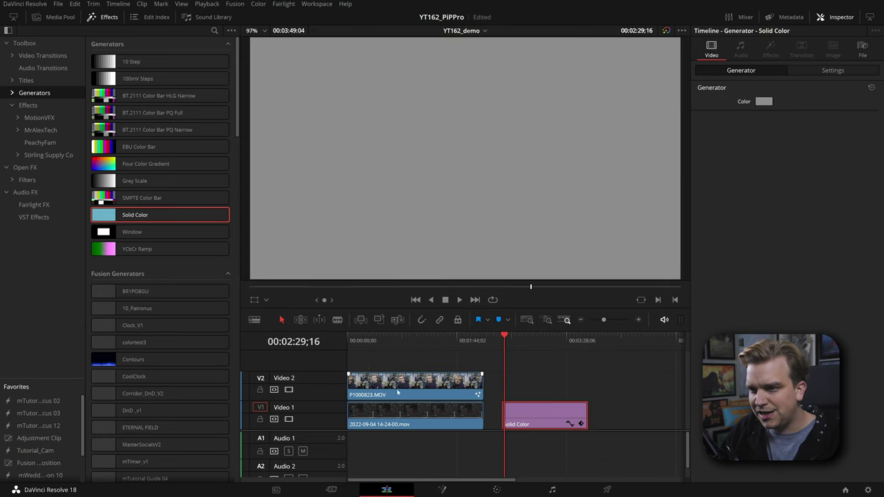
pyautogui.moveTo(482, 384); pyautogui.dragTo(366, 382)
pyautogui.moveTo(356, 386); pyautogui.dragTo(526, 381)
pyautogui.moveTo(521, 340); pyautogui.dragTo(524, 340)
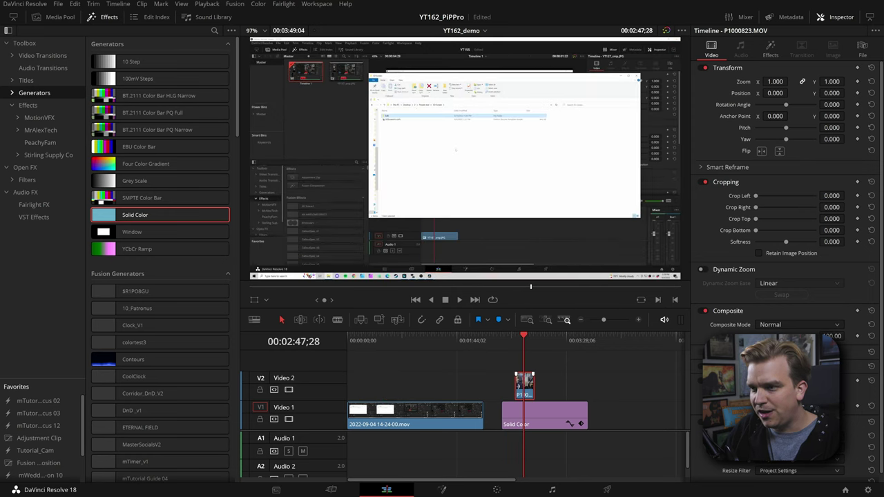
# - Reset the SSC_PiP_Pro position to 0.5/0.5 and set its Size to 1
pyautogui.click(769, 51)
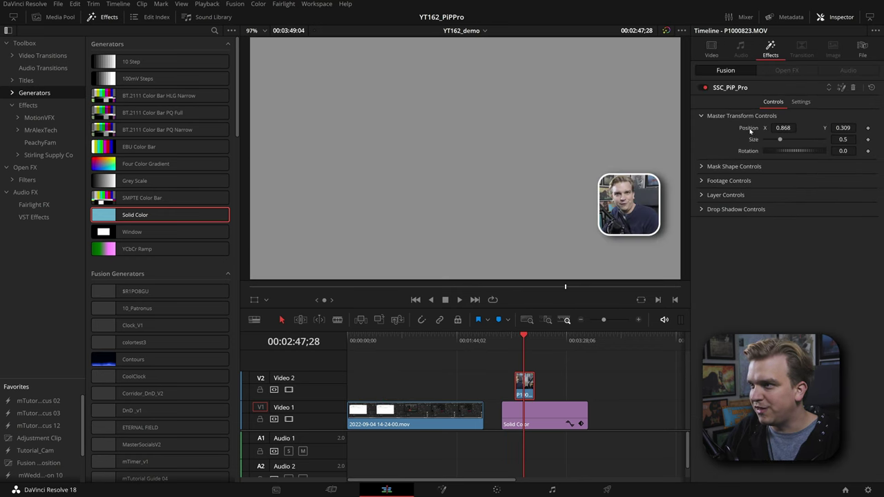
pyautogui.doubleClick(749, 128)
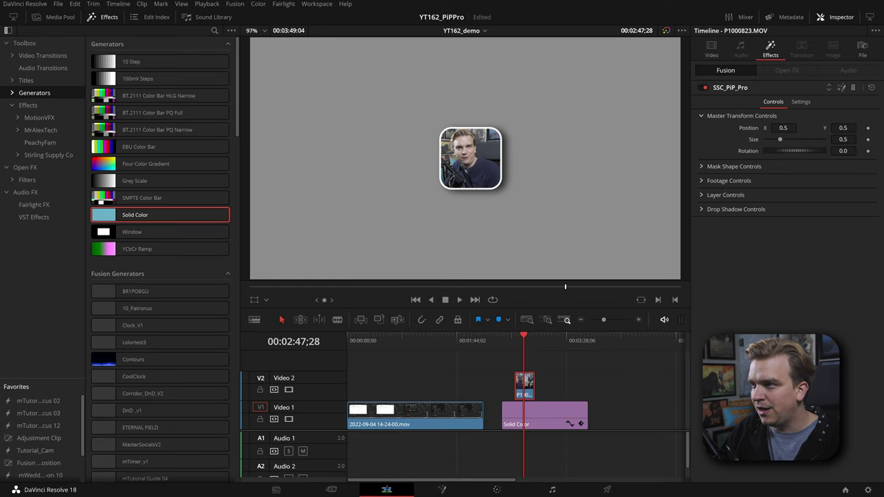
pyautogui.write('1')
pyautogui.press('Tab')
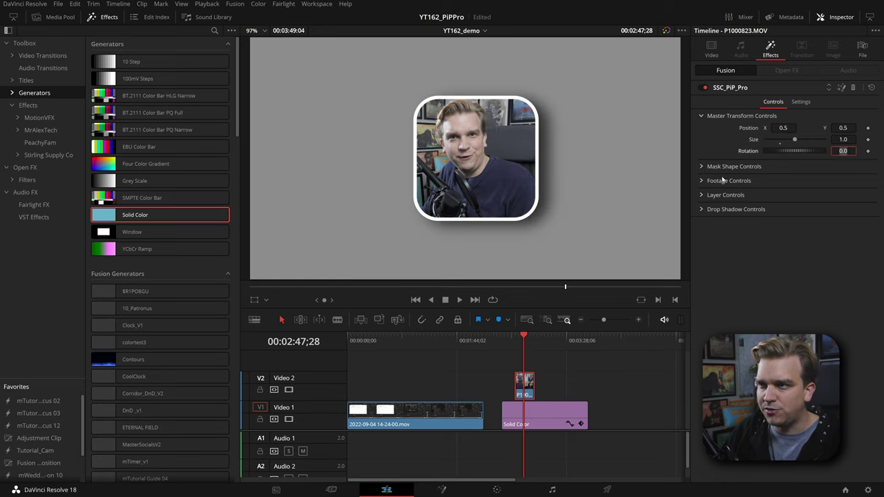
pyautogui.scroll(-1, 571, 168)
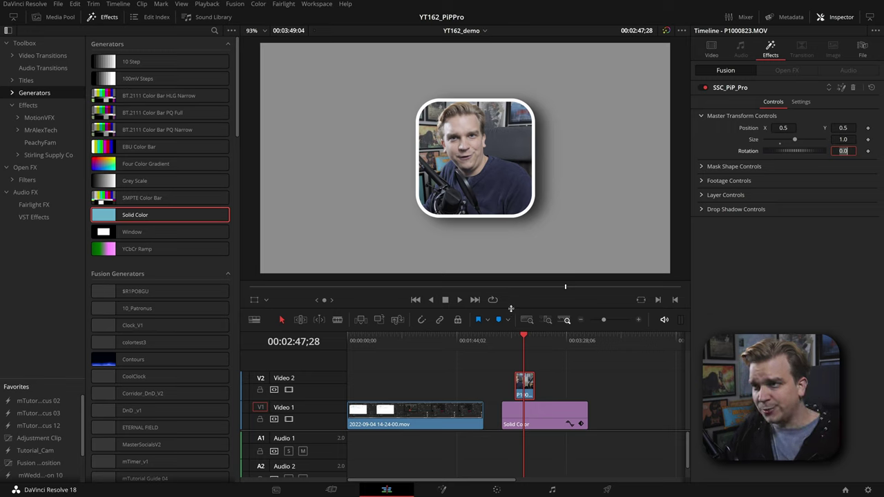
# - Try star and circle masks, then set the SSC_PiP_Pro mask shape to a six-sided nGon
pyautogui.click(702, 167)
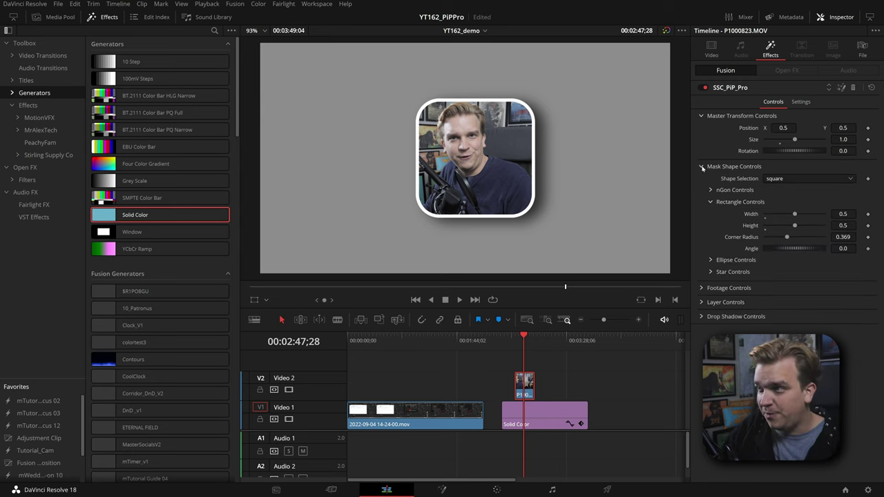
pyautogui.click(780, 181)
pyautogui.click(778, 192)
pyautogui.click(781, 182)
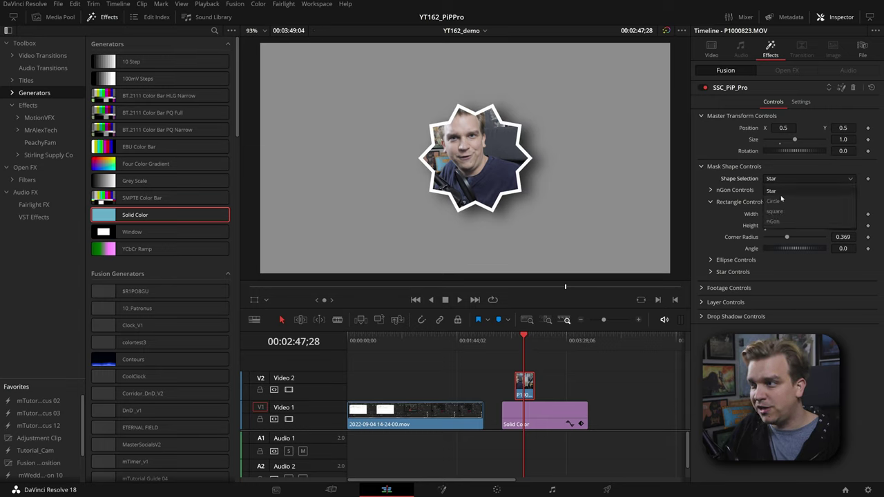
pyautogui.click(781, 201)
pyautogui.click(776, 179)
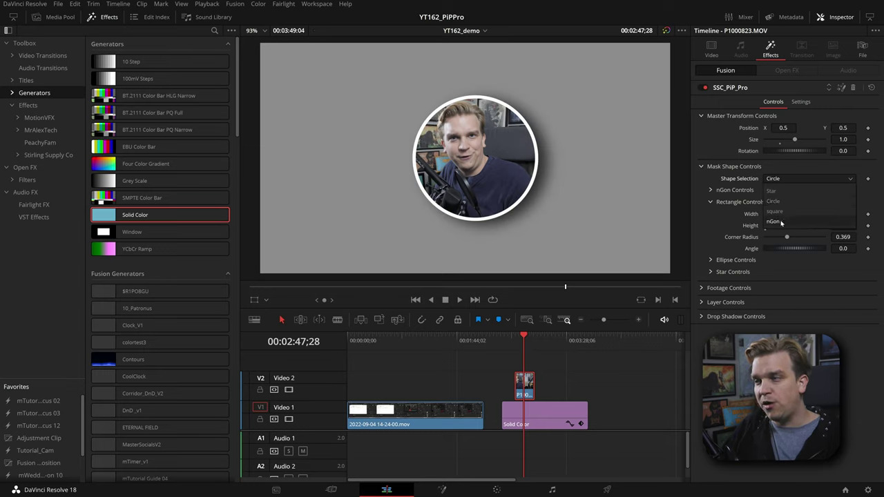
pyautogui.click(781, 222)
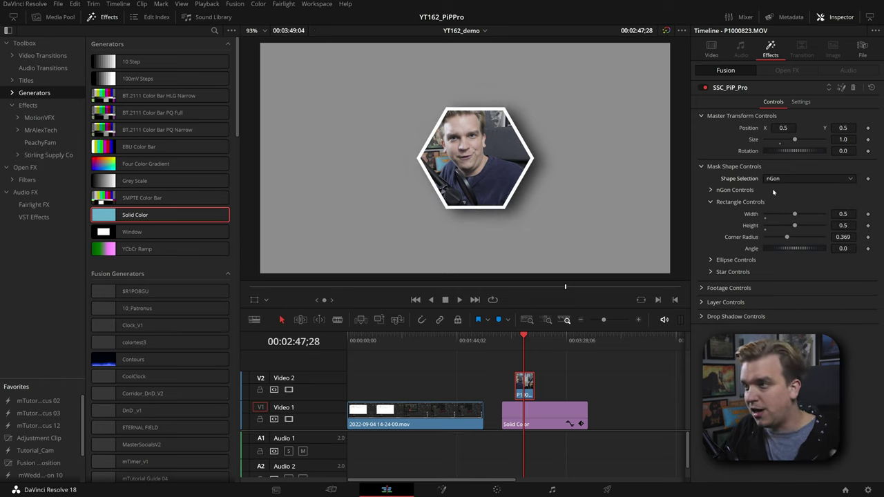
# - Give the nGon mask seven sides and stretch it wider
pyautogui.click(711, 191)
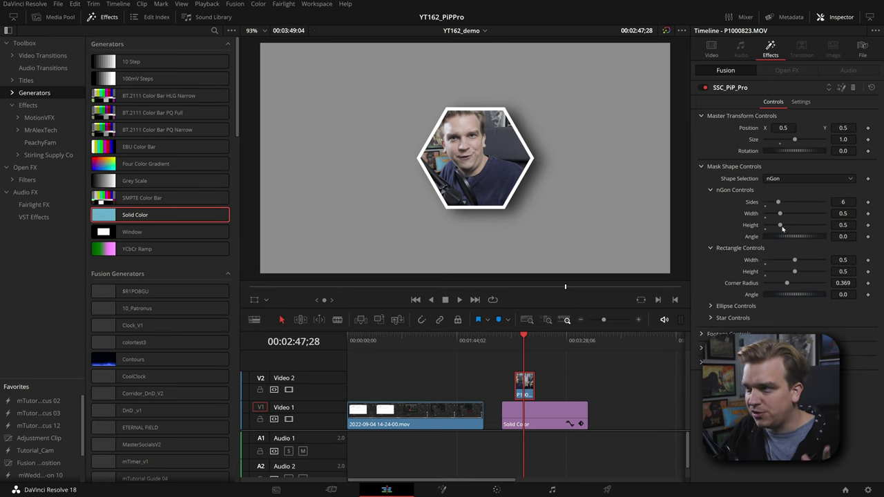
pyautogui.moveTo(779, 202); pyautogui.dragTo(785, 240)
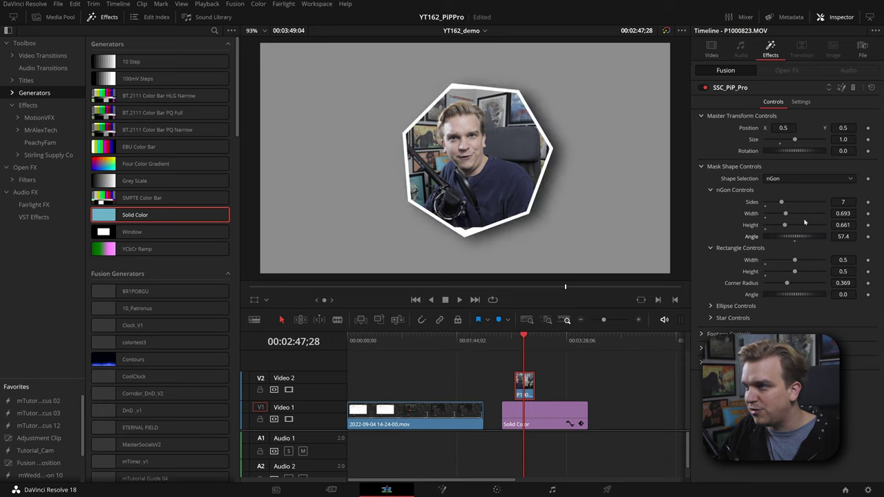
pyautogui.scroll(-3, 784, 221)
pyautogui.scroll(-2, 801, 179)
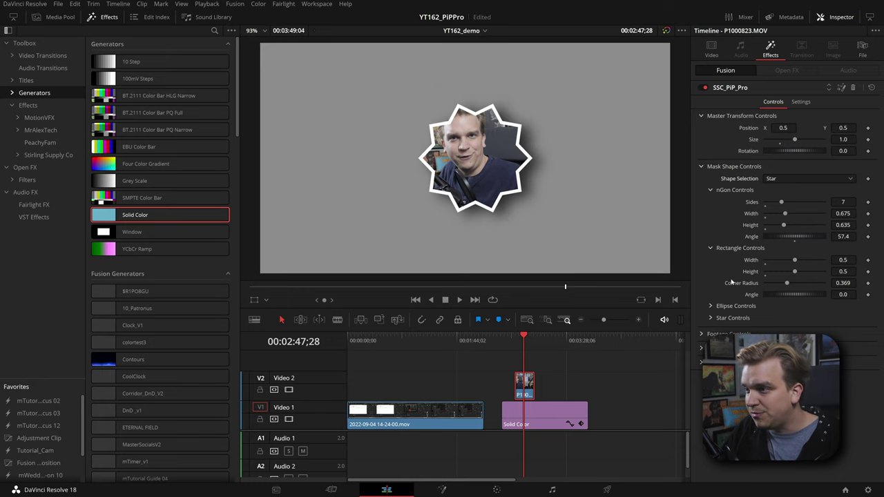
# - Try a five-point star mask, then settle on the rounded square shape
pyautogui.click(710, 319)
pyautogui.moveTo(792, 331); pyautogui.dragTo(805, 364)
pyautogui.click(711, 306)
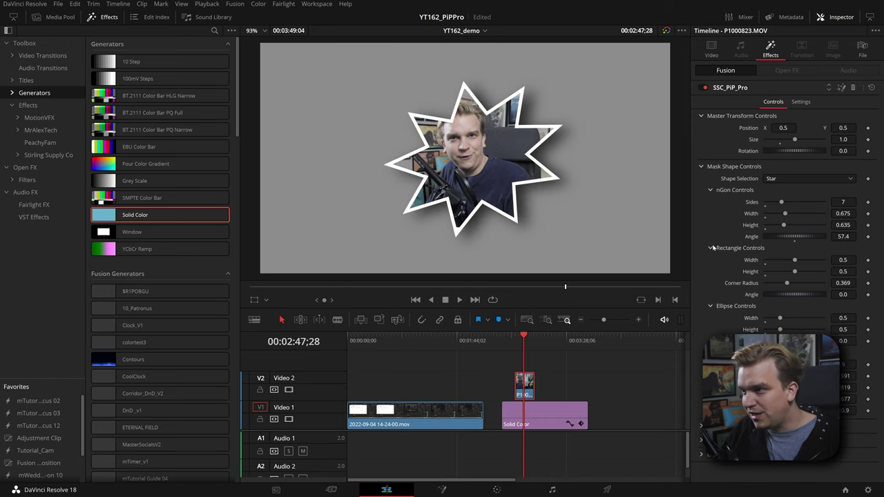
pyautogui.click(794, 178)
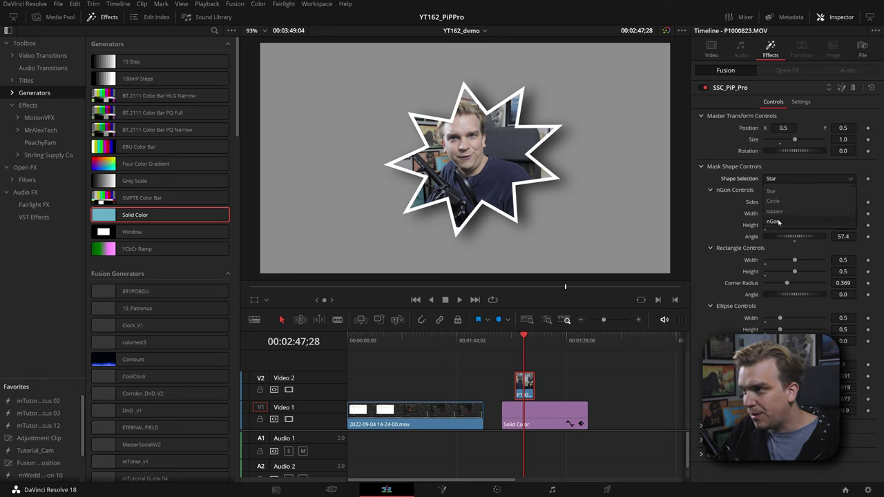
pyautogui.click(775, 212)
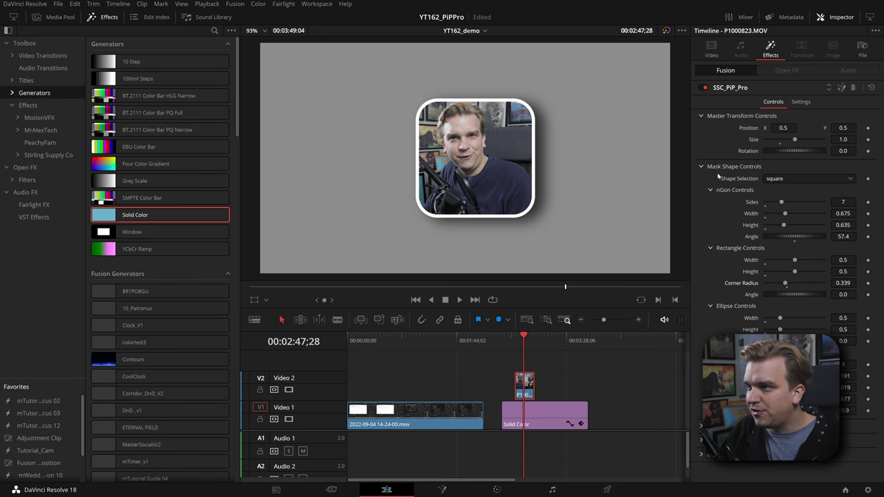
# - Set Footage Position X 0.497, Footage Scale 0.585 and Footage Edge Blur about 6.46
pyautogui.click(701, 167)
pyautogui.click(700, 181)
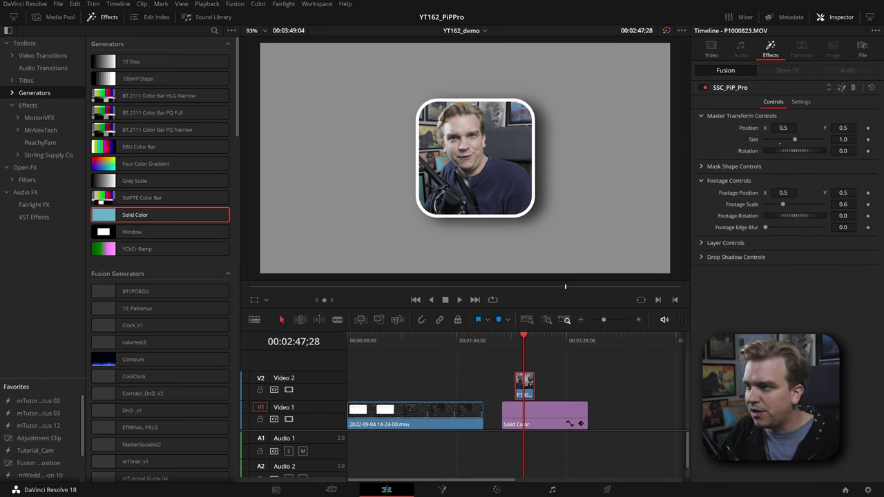
pyautogui.moveTo(783, 193); pyautogui.dragTo(775, 193)
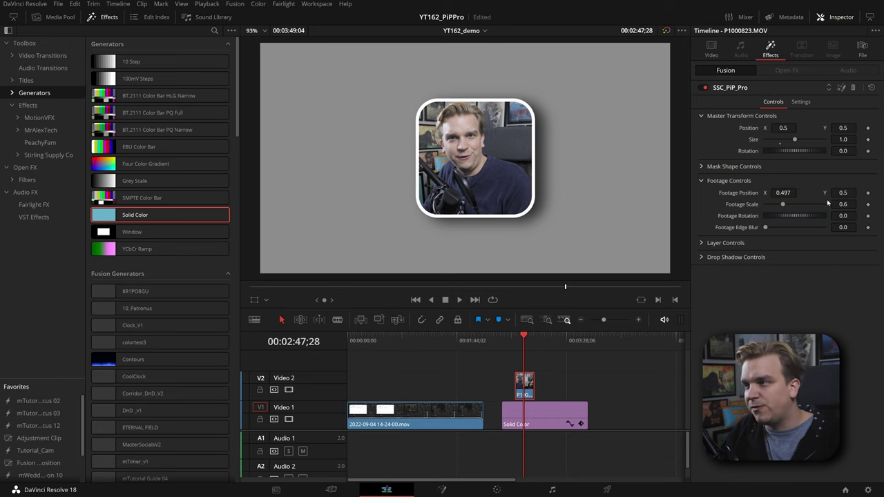
pyautogui.moveTo(843, 205); pyautogui.dragTo(832, 204)
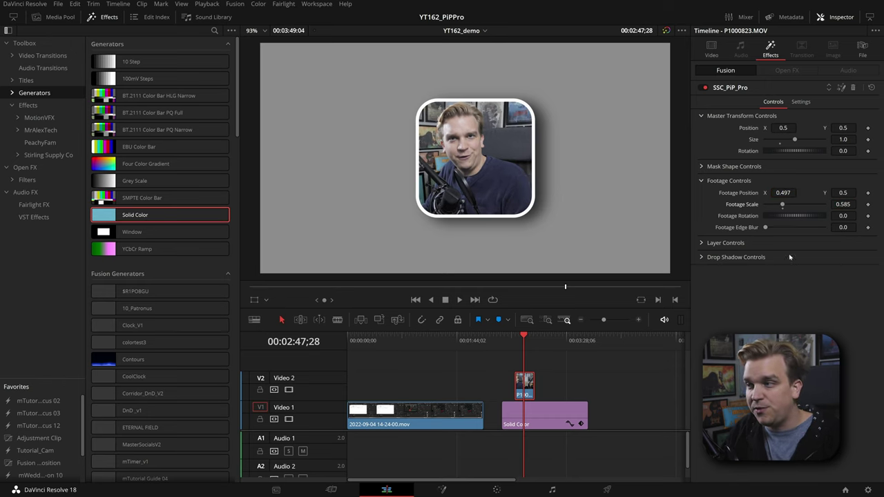
pyautogui.moveTo(765, 227); pyautogui.dragTo(803, 228)
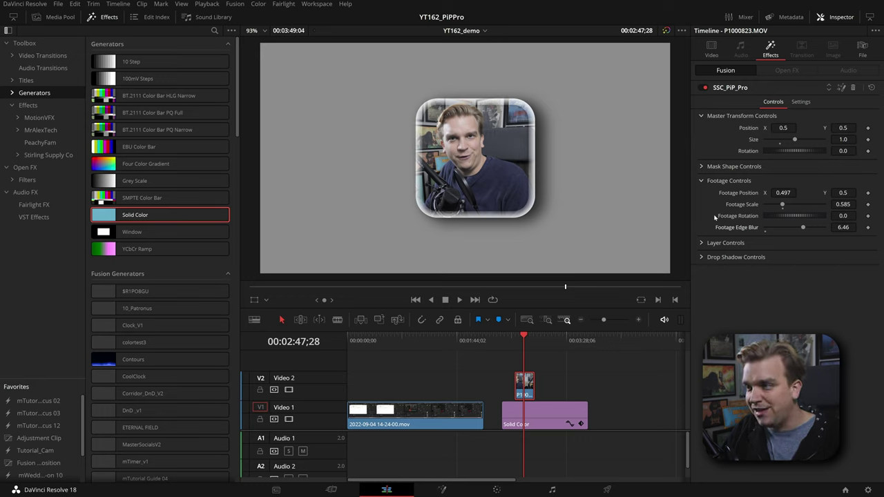
# - Reset Footage Edge Blur to 0 and toggle the outline off and on to compare
pyautogui.moveTo(803, 228); pyautogui.dragTo(764, 228)
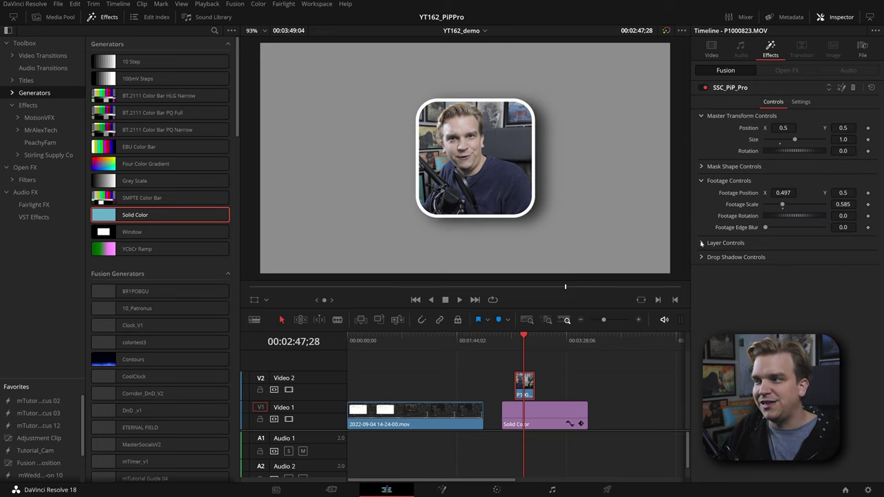
pyautogui.click(702, 243)
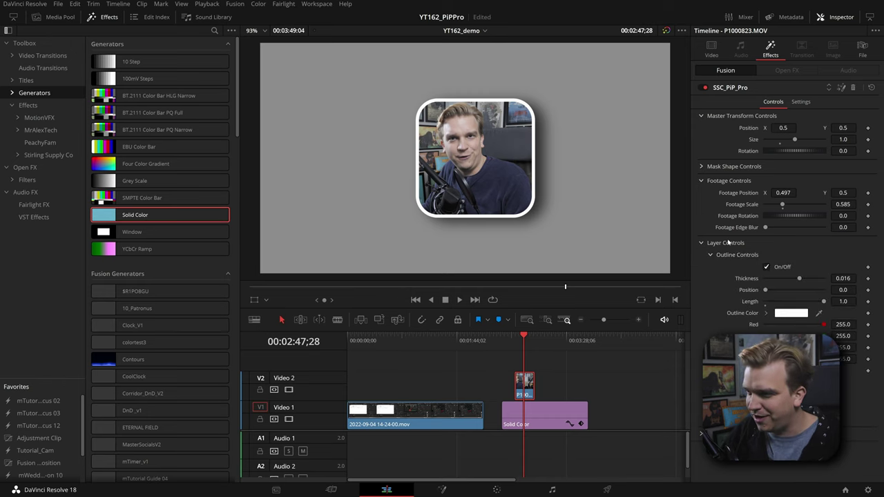
pyautogui.click(766, 266)
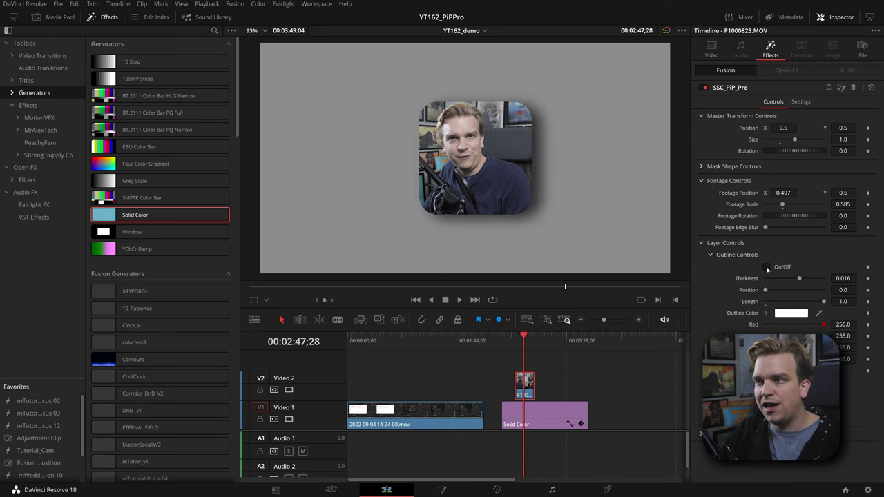
pyautogui.click(766, 267)
pyautogui.click(765, 267)
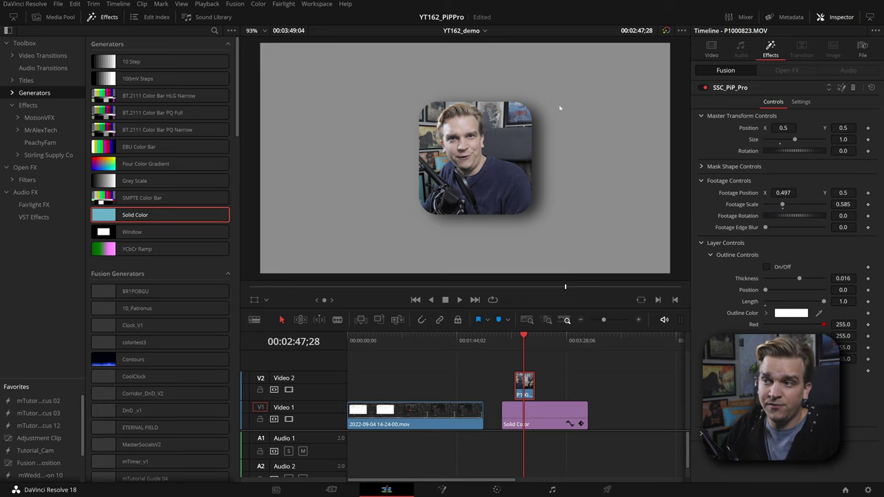
pyautogui.click(766, 266)
# - Set the outline to Thickness 0.037, Position 0.22, Green 226.95 pink, and Length 1.0
pyautogui.moveTo(798, 278)
pyautogui.mouseDown()
pyautogui.moveTo(789, 282)
pyautogui.moveTo(806, 279)
pyautogui.mouseUp()
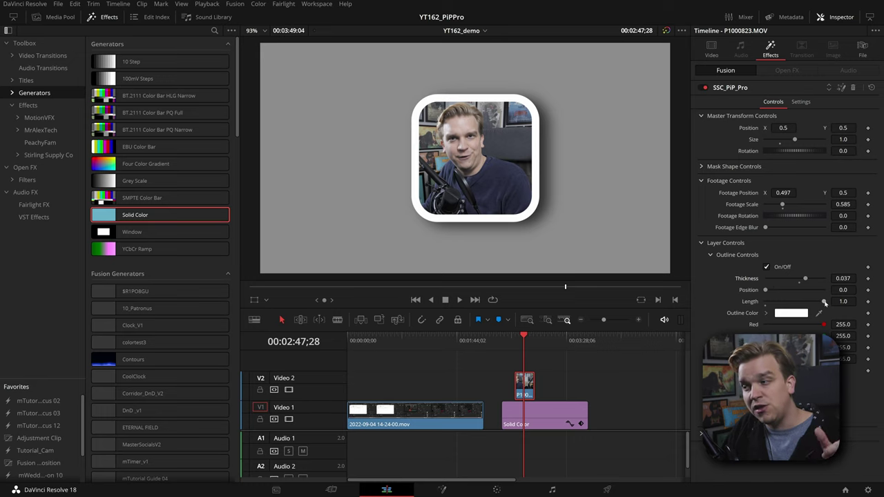
pyautogui.moveTo(824, 303); pyautogui.dragTo(812, 304)
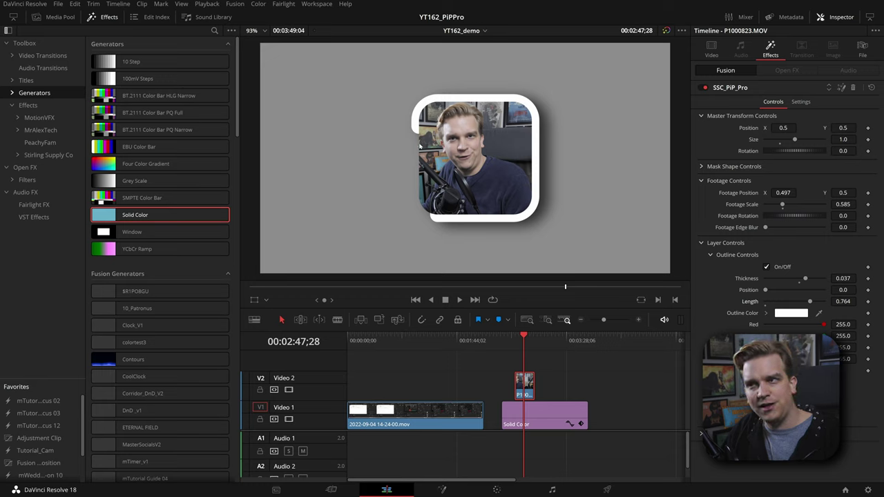
pyautogui.moveTo(765, 290); pyautogui.dragTo(778, 305)
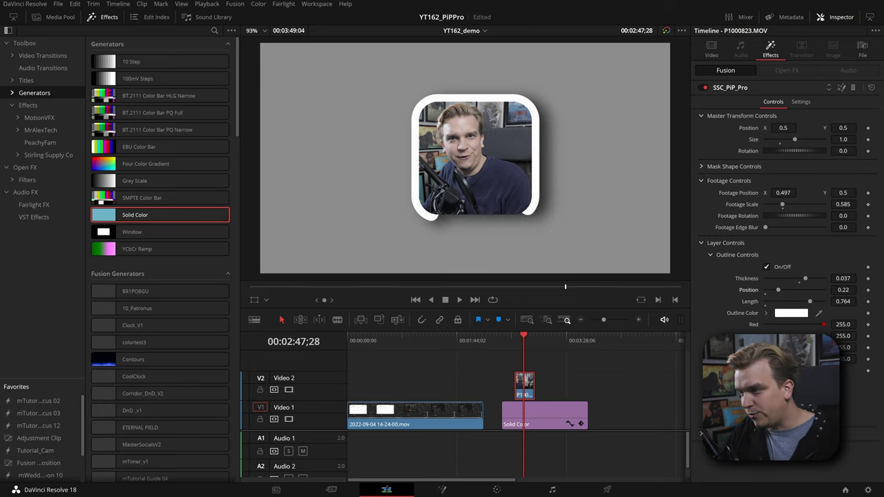
pyautogui.moveTo(824, 336); pyautogui.dragTo(817, 335)
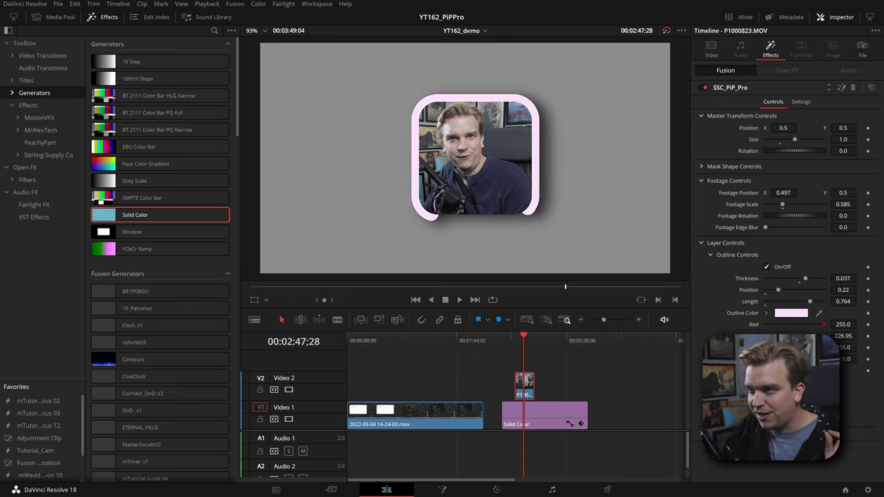
pyautogui.moveTo(516, 340); pyautogui.dragTo(517, 343)
pyautogui.press('space')
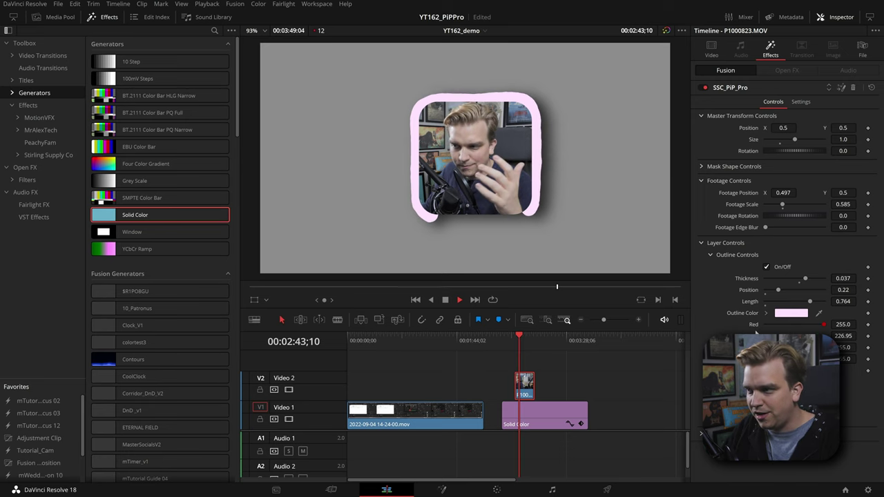
pyautogui.press('space')
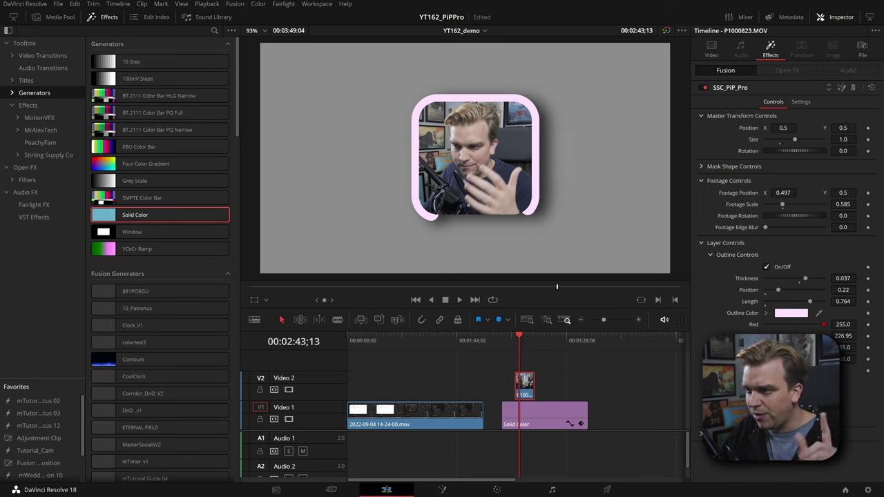
pyautogui.moveTo(821, 310); pyautogui.dragTo(805, 323)
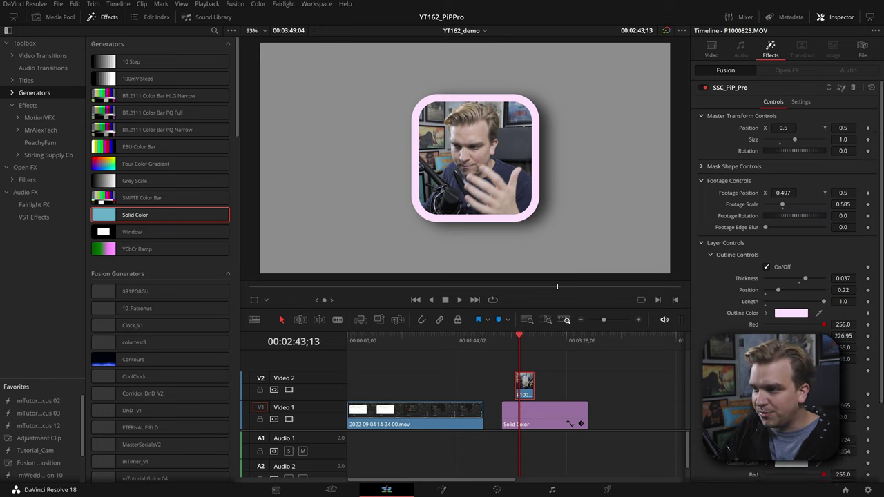
# - Replay the last two seconds to watch the pink rings, then scroll to Outline Copy 1
pyautogui.scroll(-1, 787, 276)
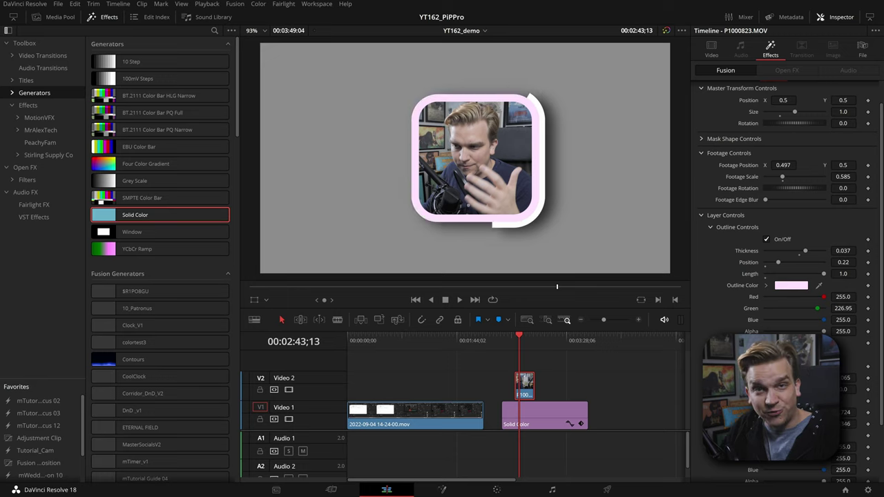
pyautogui.click(519, 342)
pyautogui.press('space')
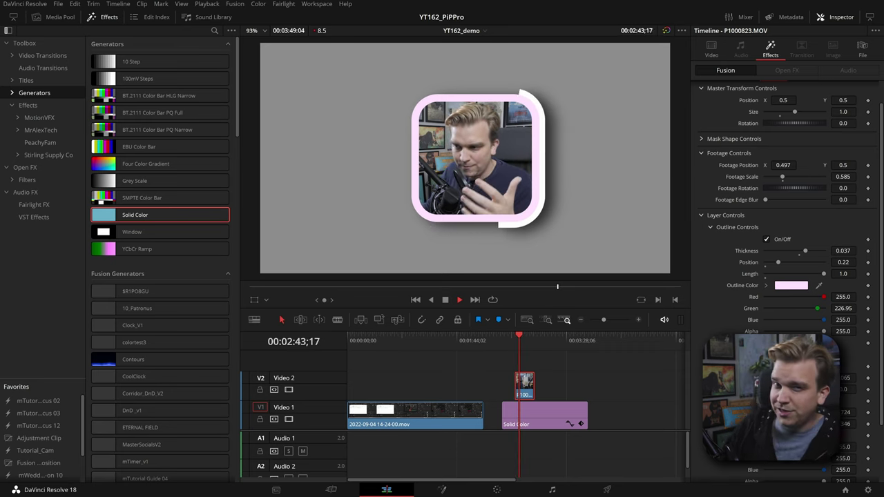
pyautogui.scroll(-2, 787, 207)
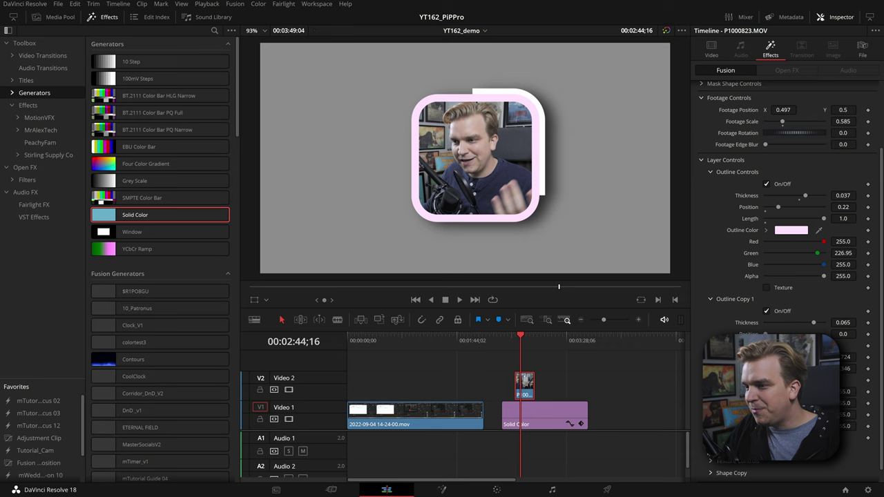
# - Lower Outline Copy 1's Red value to 158.61 for a cyan ring and play it back
pyautogui.scroll(-3, 787, 207)
pyautogui.scroll(-2, 744, 326)
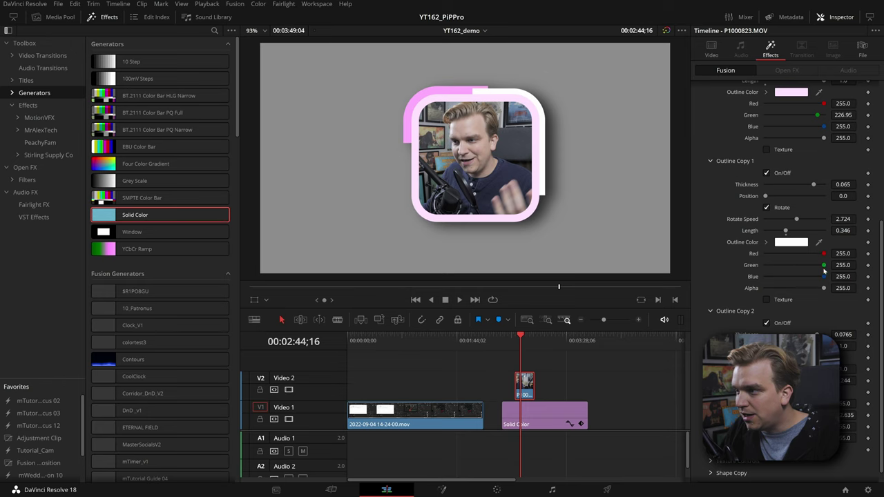
pyautogui.moveTo(824, 255); pyautogui.dragTo(801, 254)
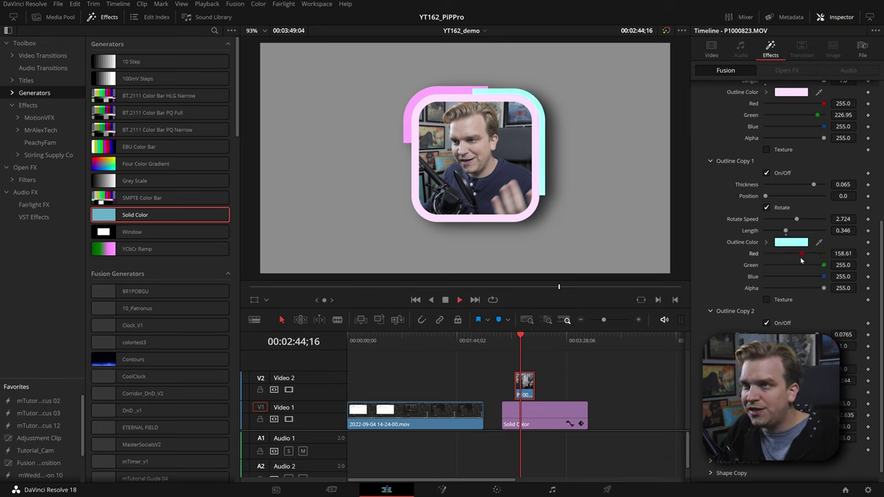
pyautogui.press('space')
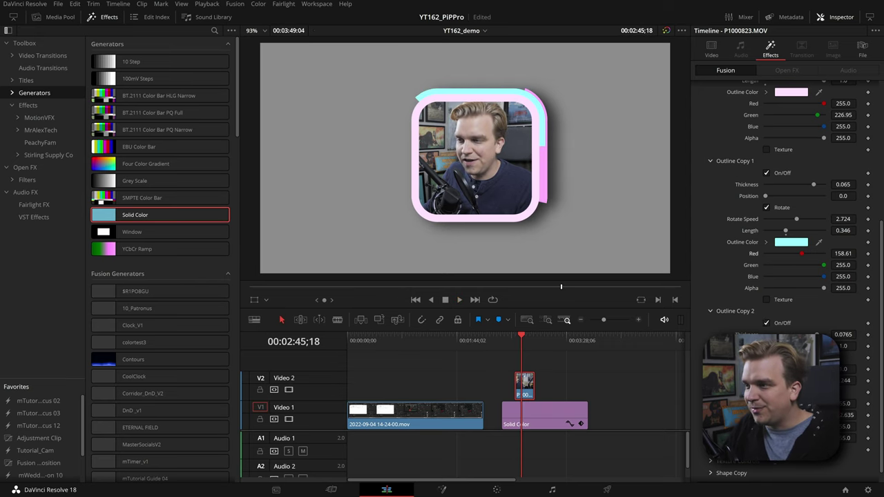
pyautogui.press('space')
# - Preview a star mask briefly, then set the SSC_PiP_Pro Shape Selection to Circle
pyautogui.click(703, 167)
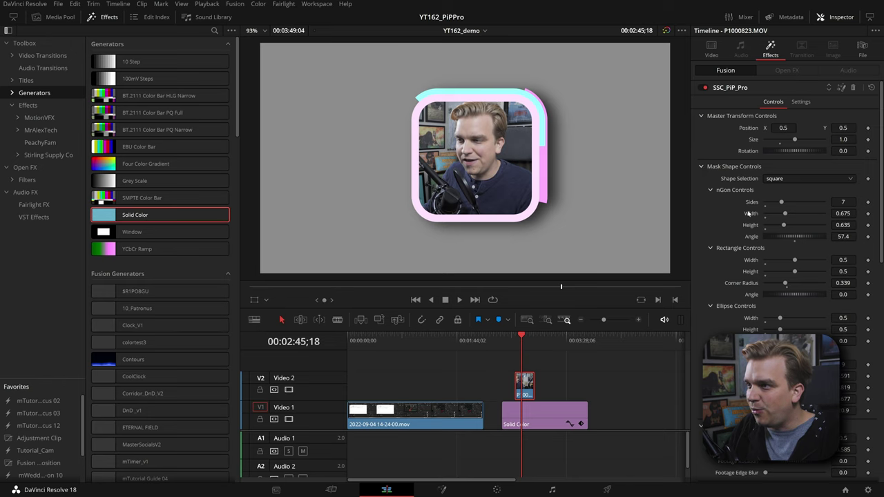
pyautogui.click(782, 191)
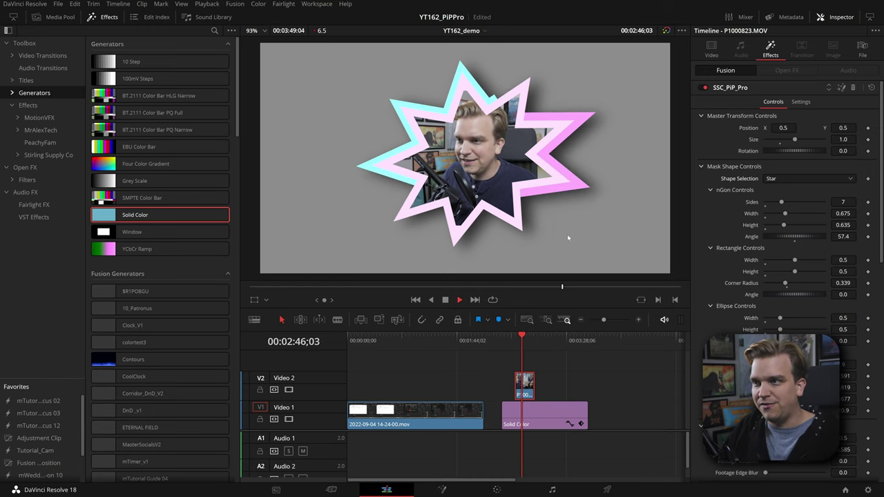
pyautogui.press('space')
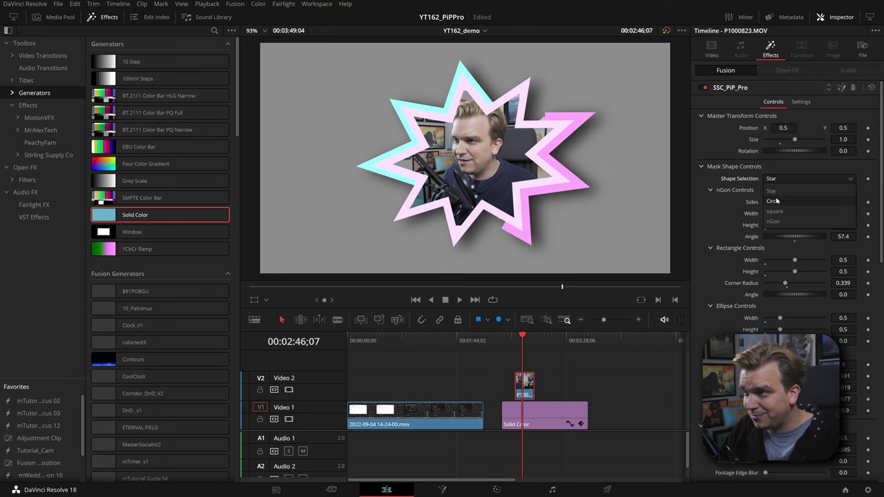
pyautogui.click(772, 201)
pyautogui.scroll(-10, 727, 215)
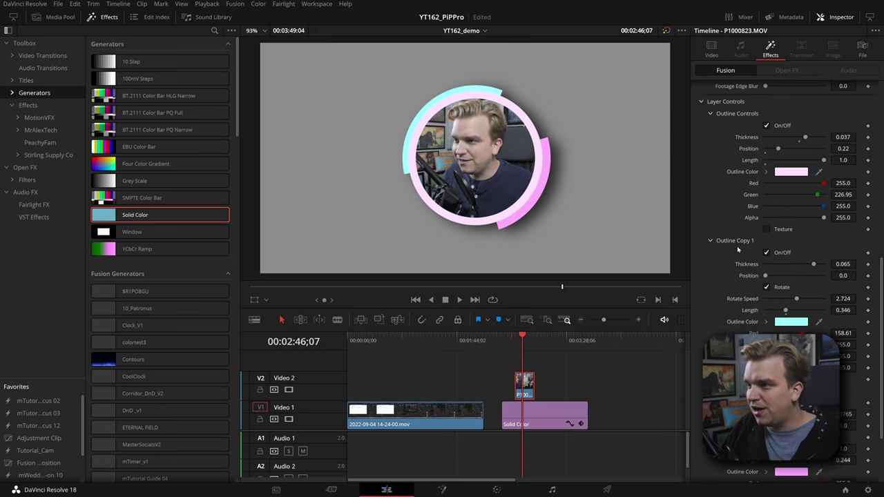
pyautogui.scroll(-4, 738, 250)
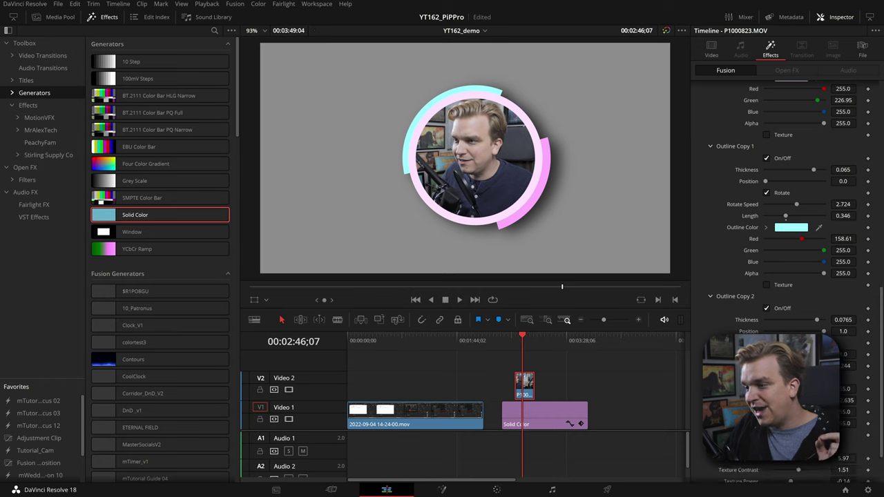
pyautogui.scroll(-3, 786, 276)
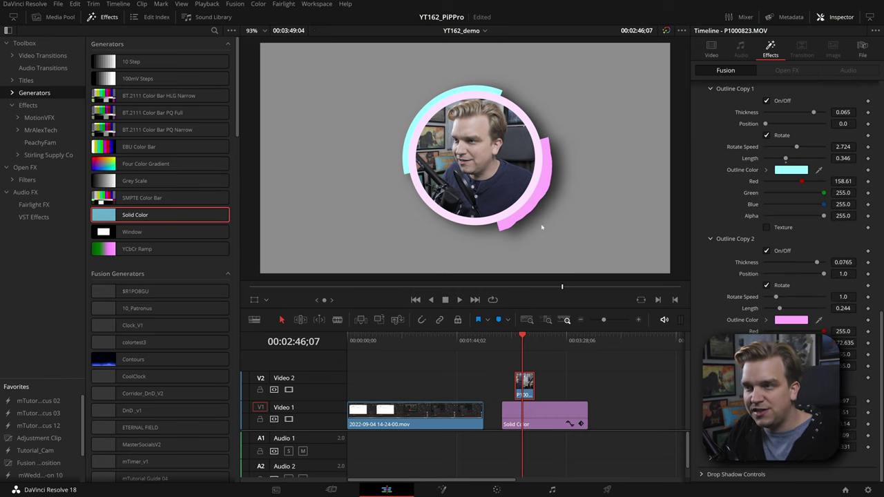
pyautogui.press('space')
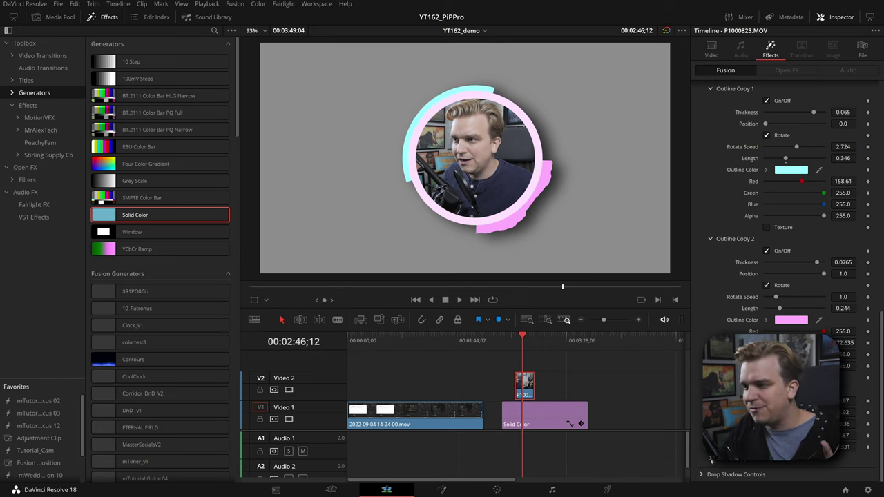
# - Offset the Shape Copy outline to X 0.174 and Y -0.101, then play back to preview it
pyautogui.scroll(-3, 710, 461)
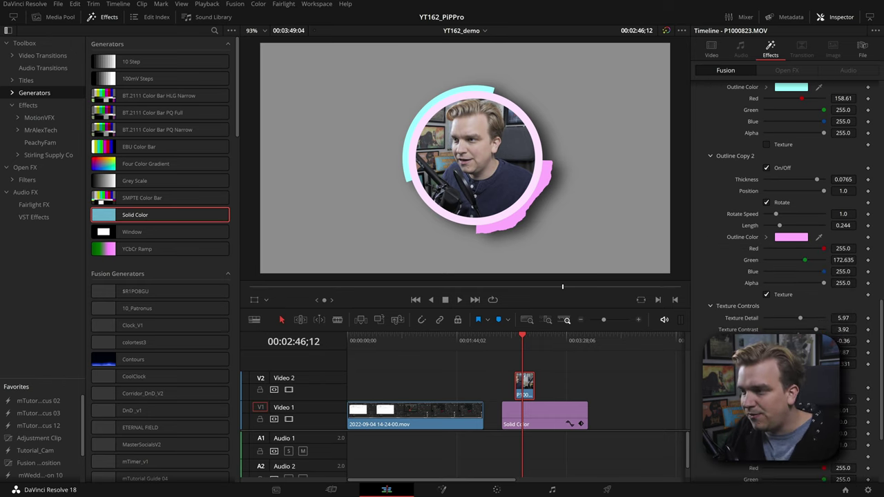
pyautogui.scroll(-4, 788, 277)
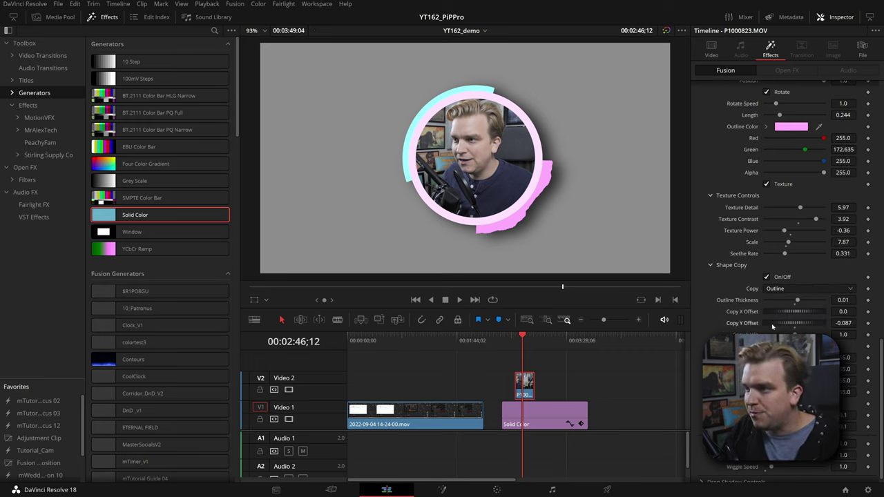
pyautogui.moveTo(772, 327); pyautogui.dragTo(794, 314)
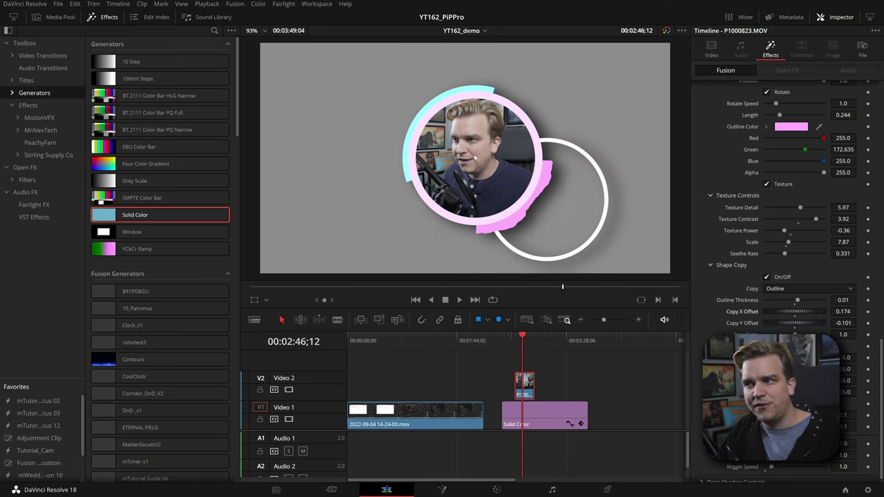
pyautogui.scroll(-1, 787, 277)
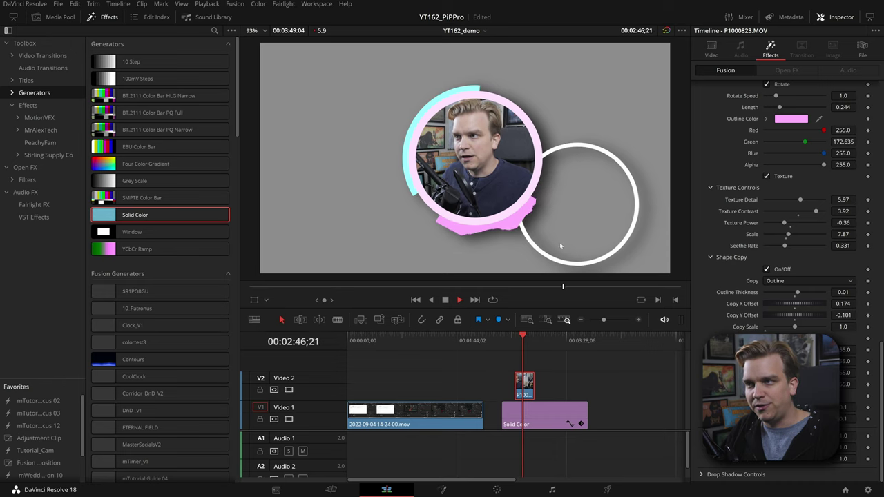
pyautogui.press('space')
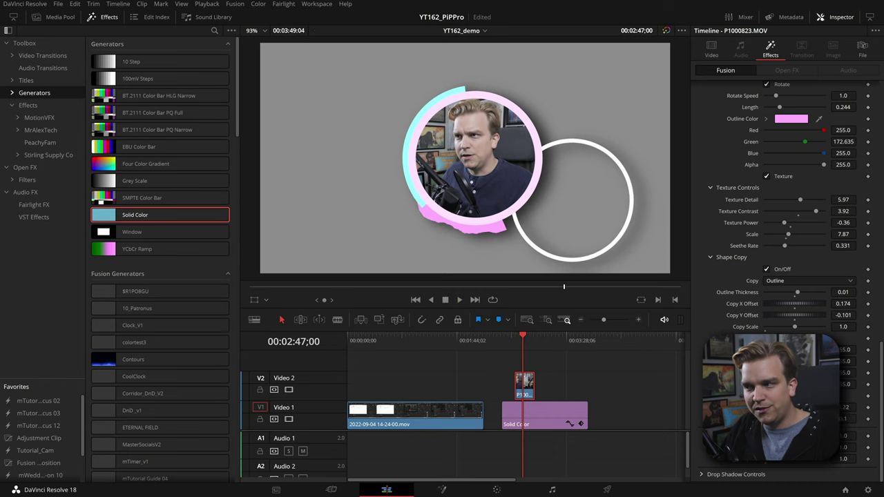
pyautogui.press('space')
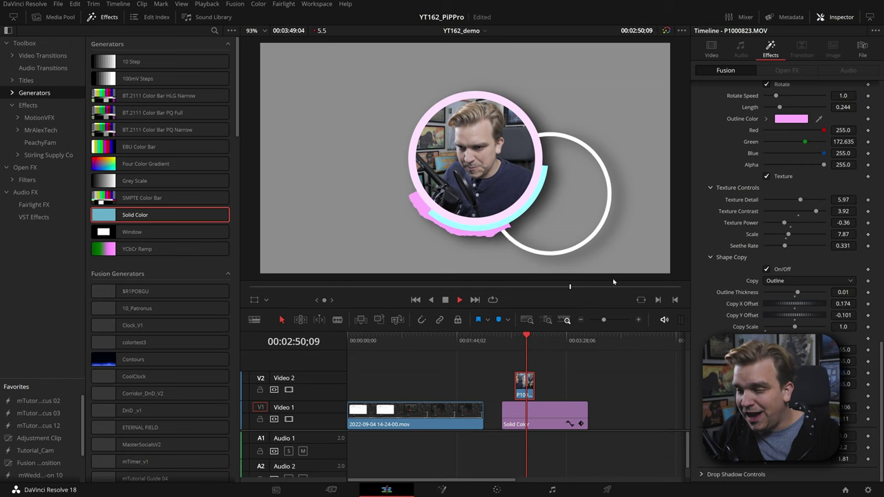
# - Expand Drop Shadow Controls to check the shadow distance, then return to Layer Controls
pyautogui.click(702, 475)
pyautogui.scroll(-1, 703, 456)
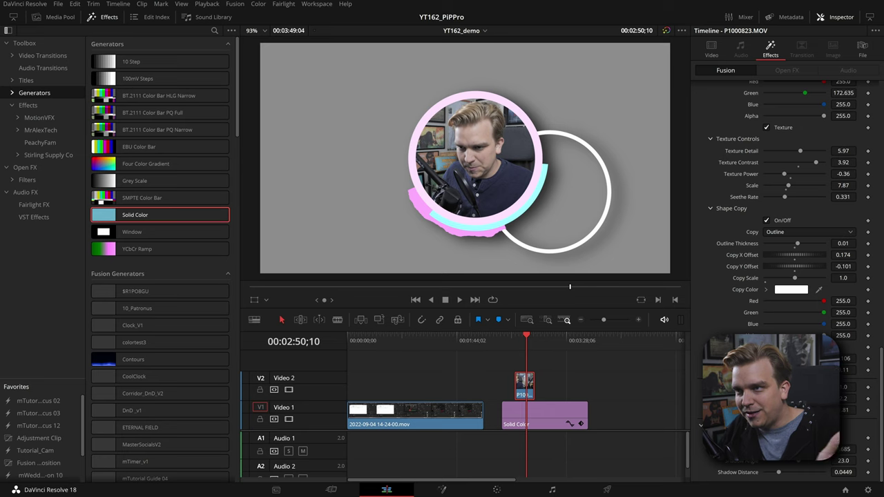
pyautogui.scroll(3, 788, 276)
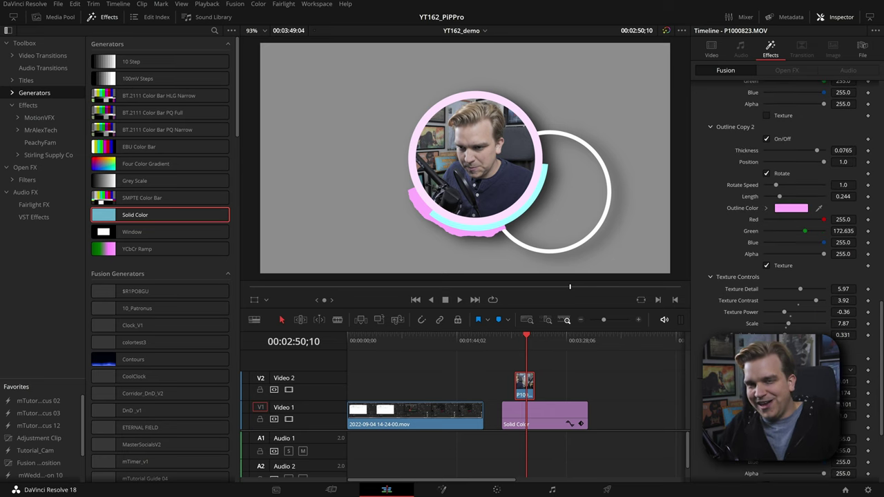
pyautogui.scroll(5, 756, 310)
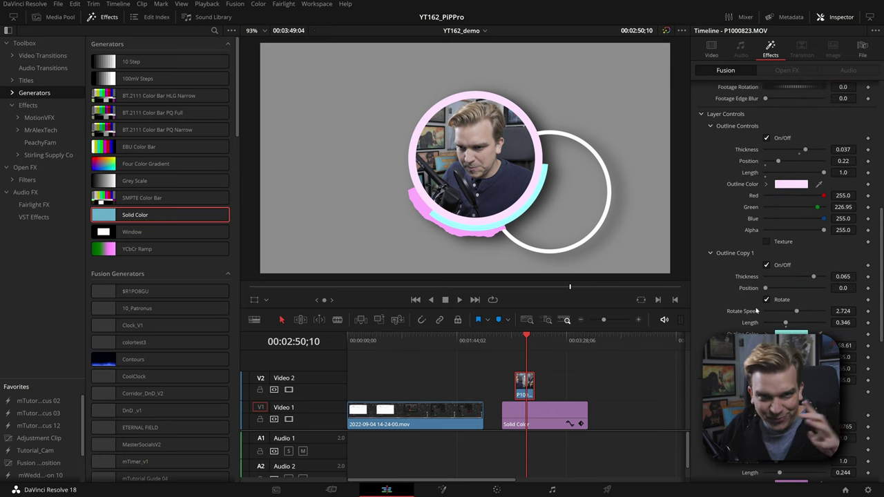